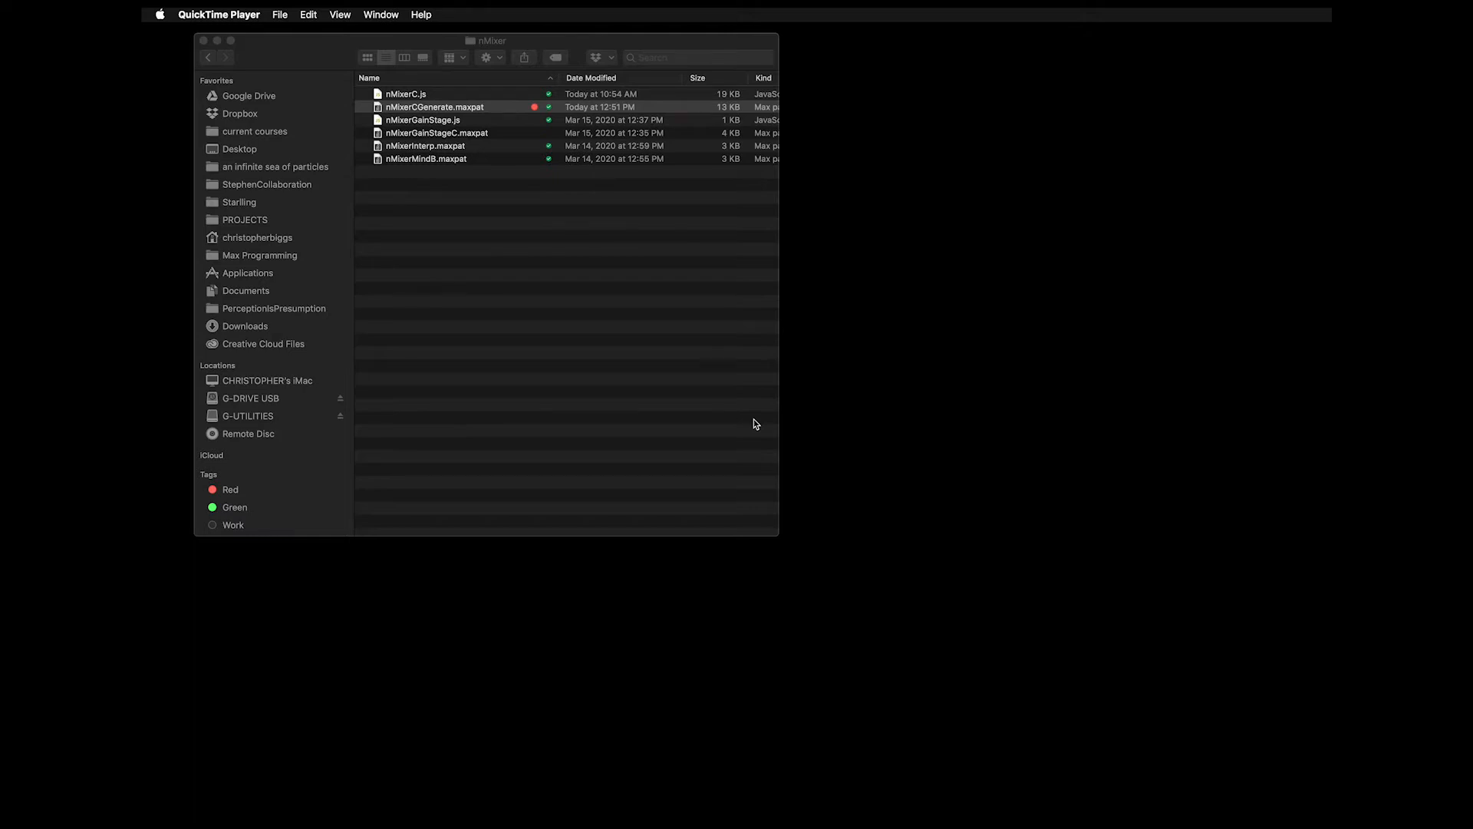
Open nMixerCGenerate.maxpat from the nMixer folder in Max and switch it from presentation to patching mode
click(644, 411)
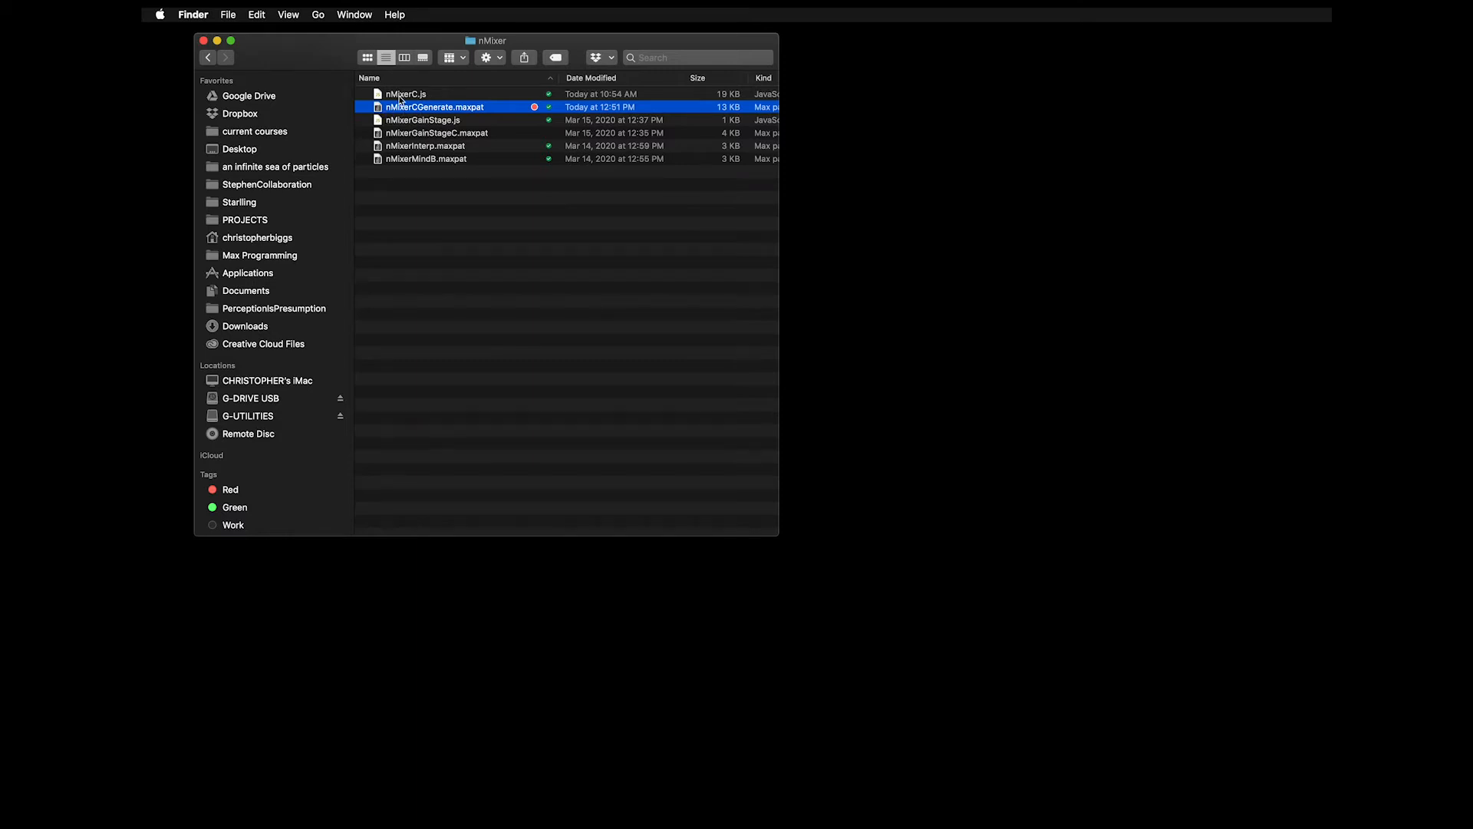
scroll(418, 113, down, 2)
double_click(417, 110)
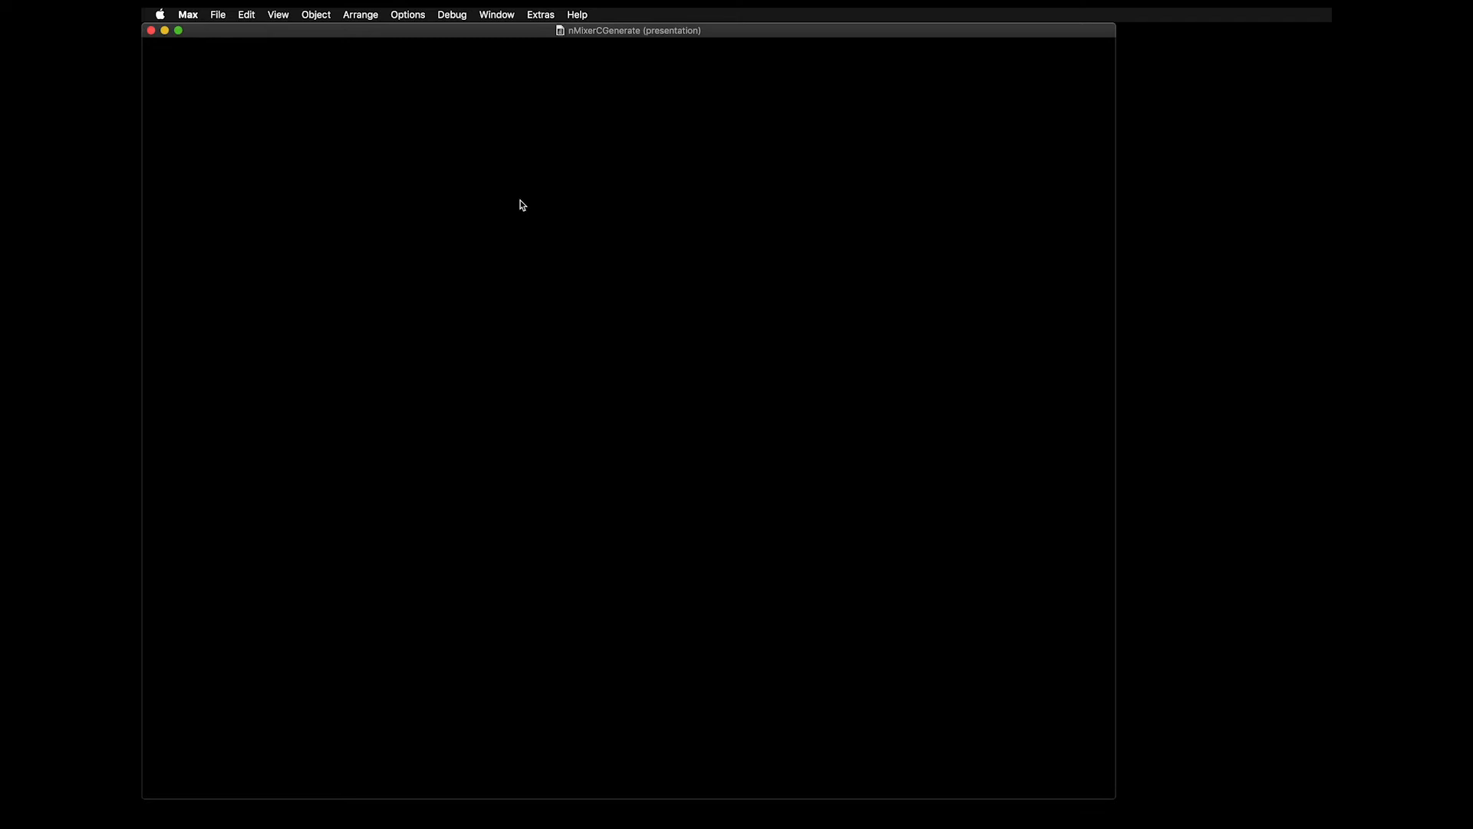
key(super+alt+e)
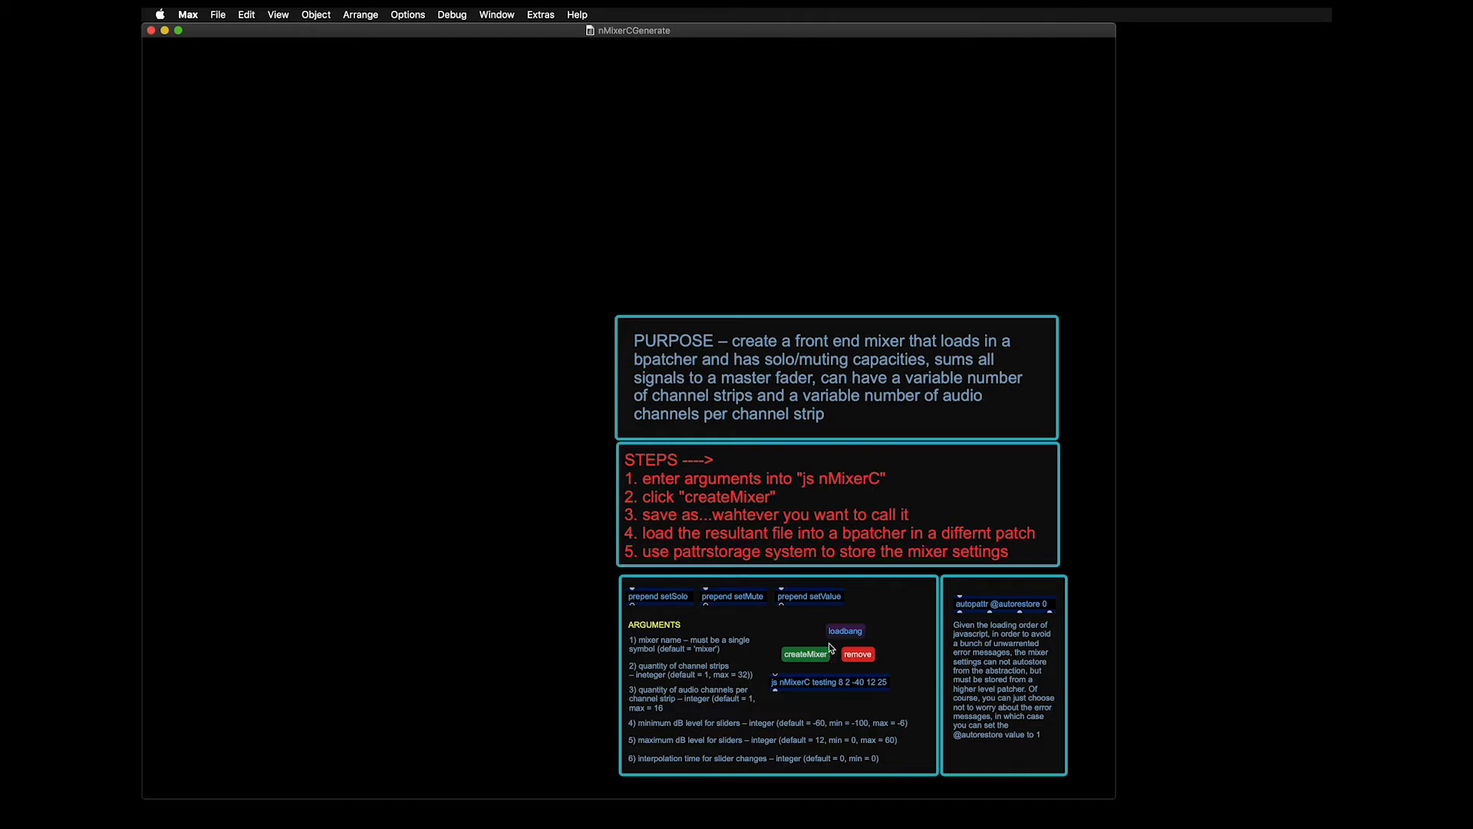
Unlock the patch and set the arguments of the js nMixerC object to test 8 2 -60 12 25
key(super+equal)
key(super+equal)
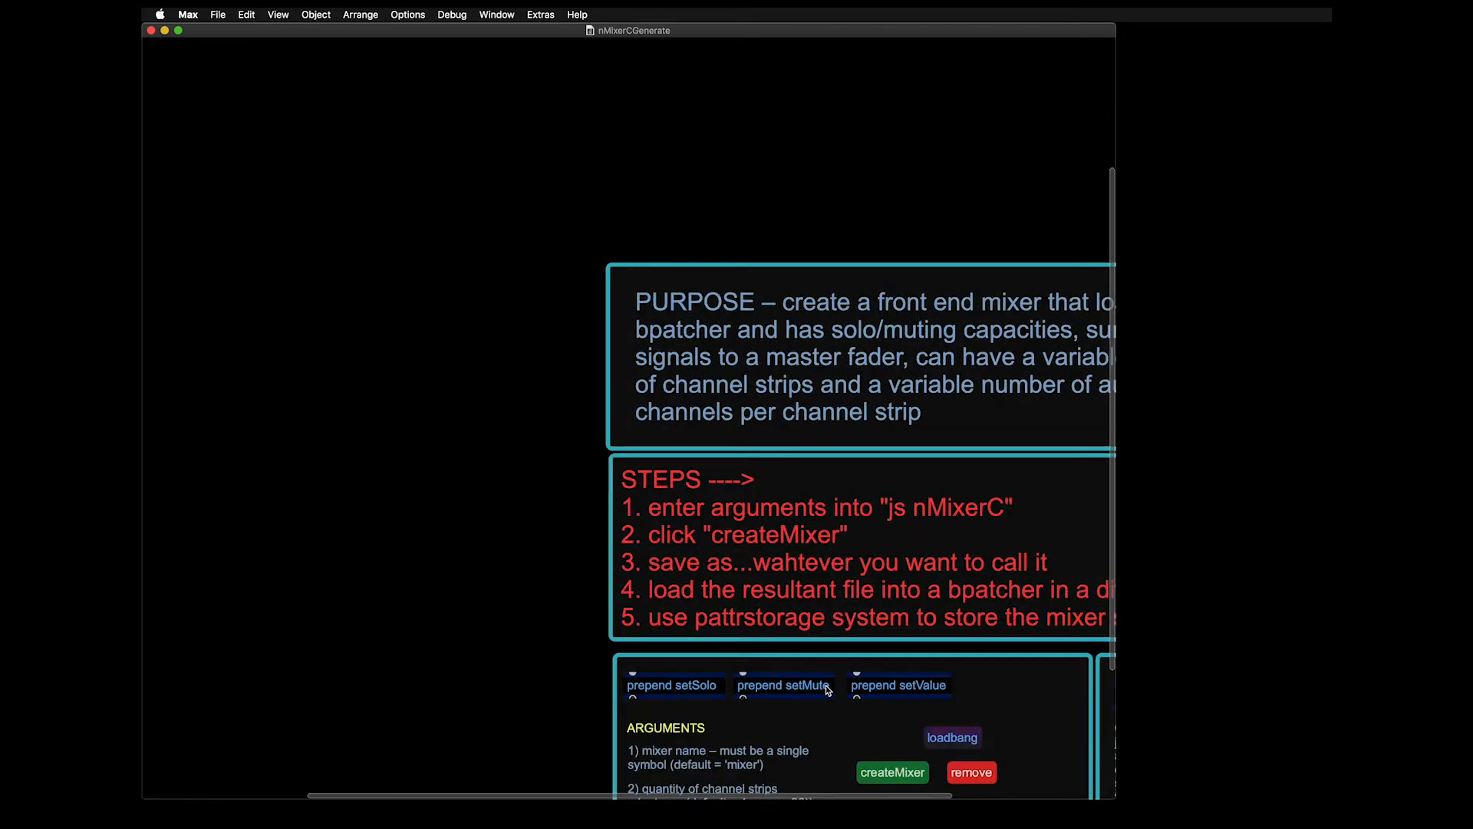
scroll(846, 656, right, 8)
scroll(847, 656, down, 2)
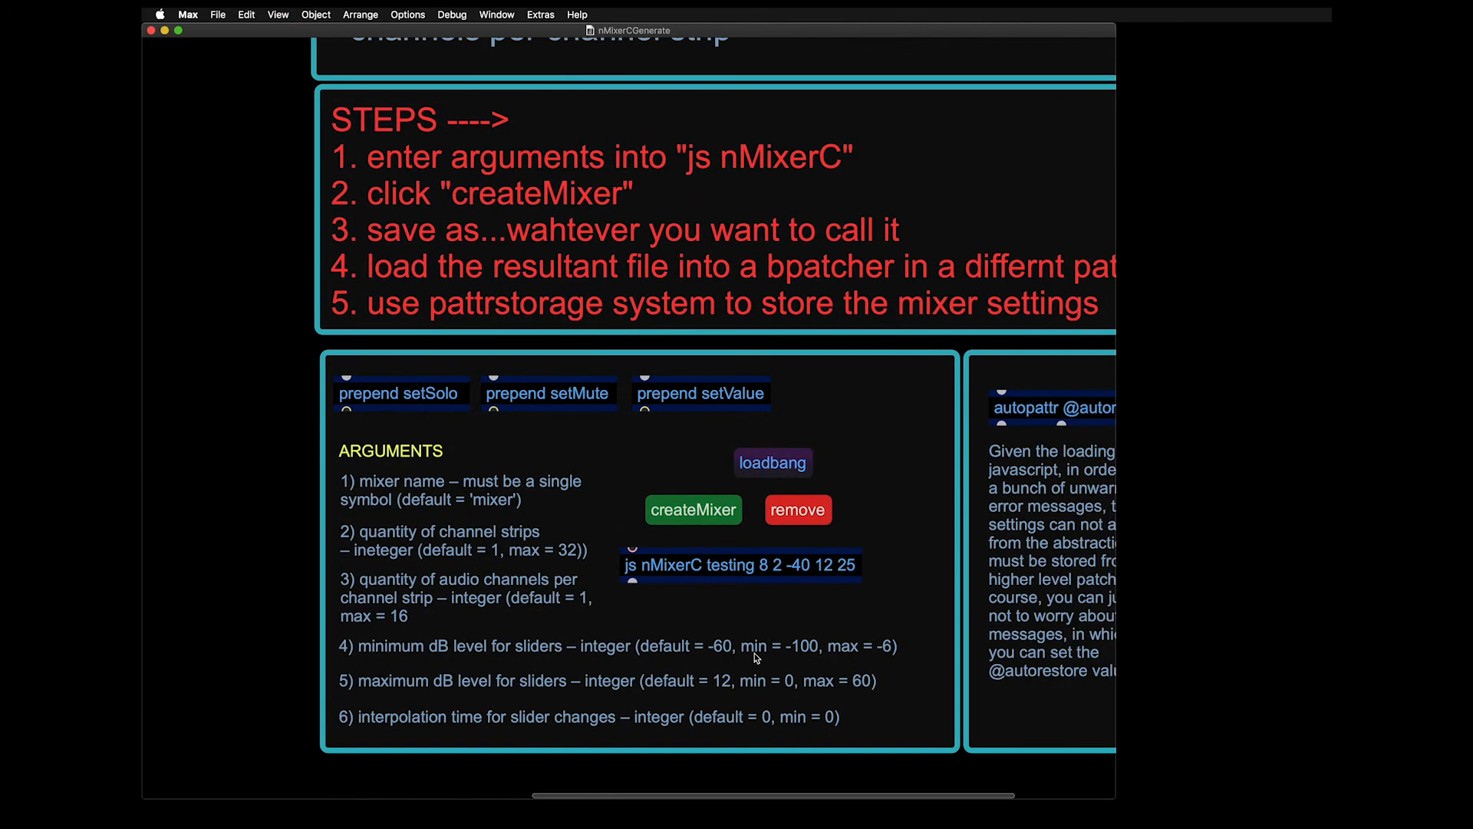
key(super+e)
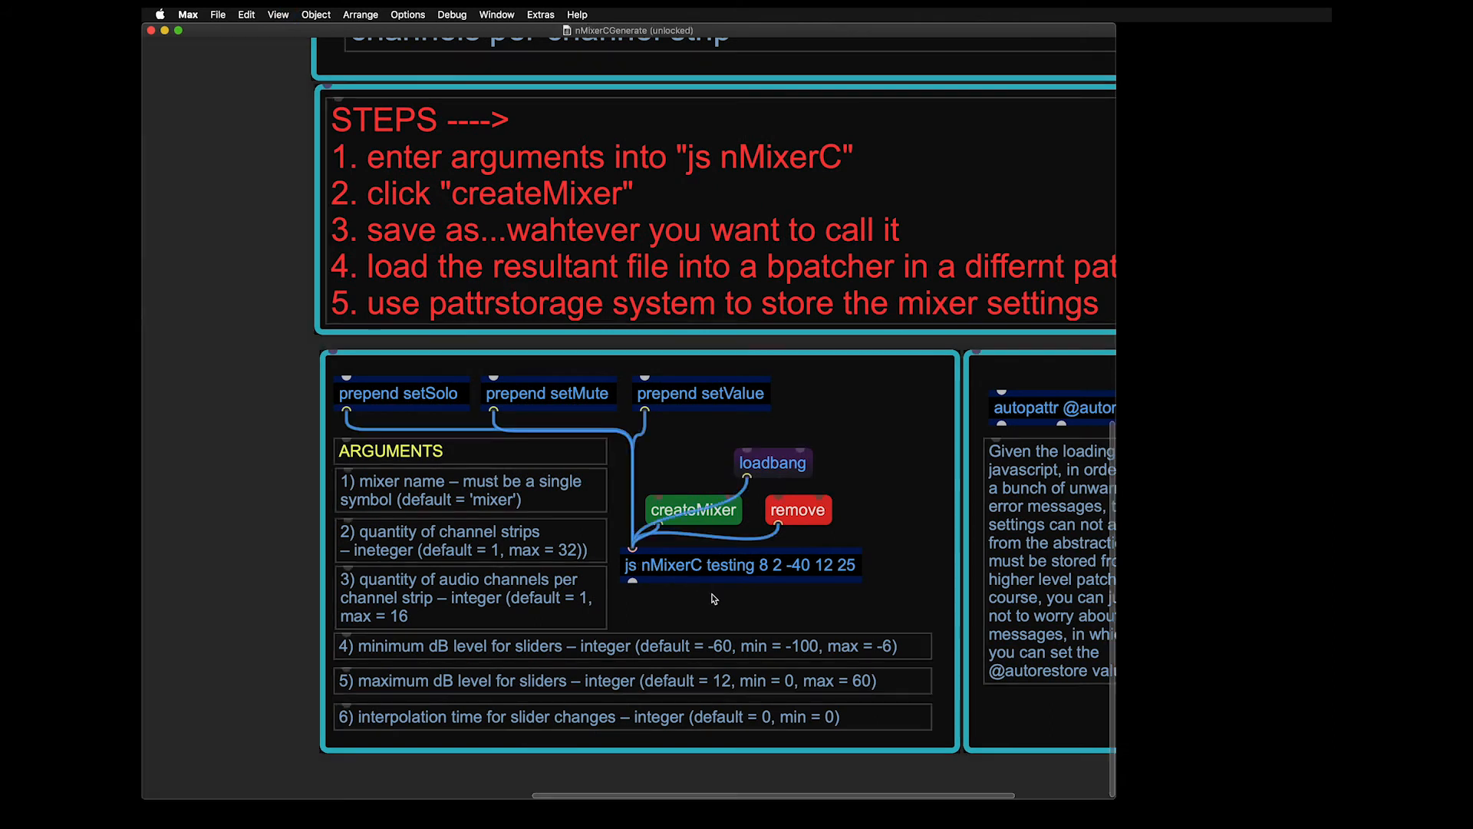
double_click(709, 564)
click(709, 564)
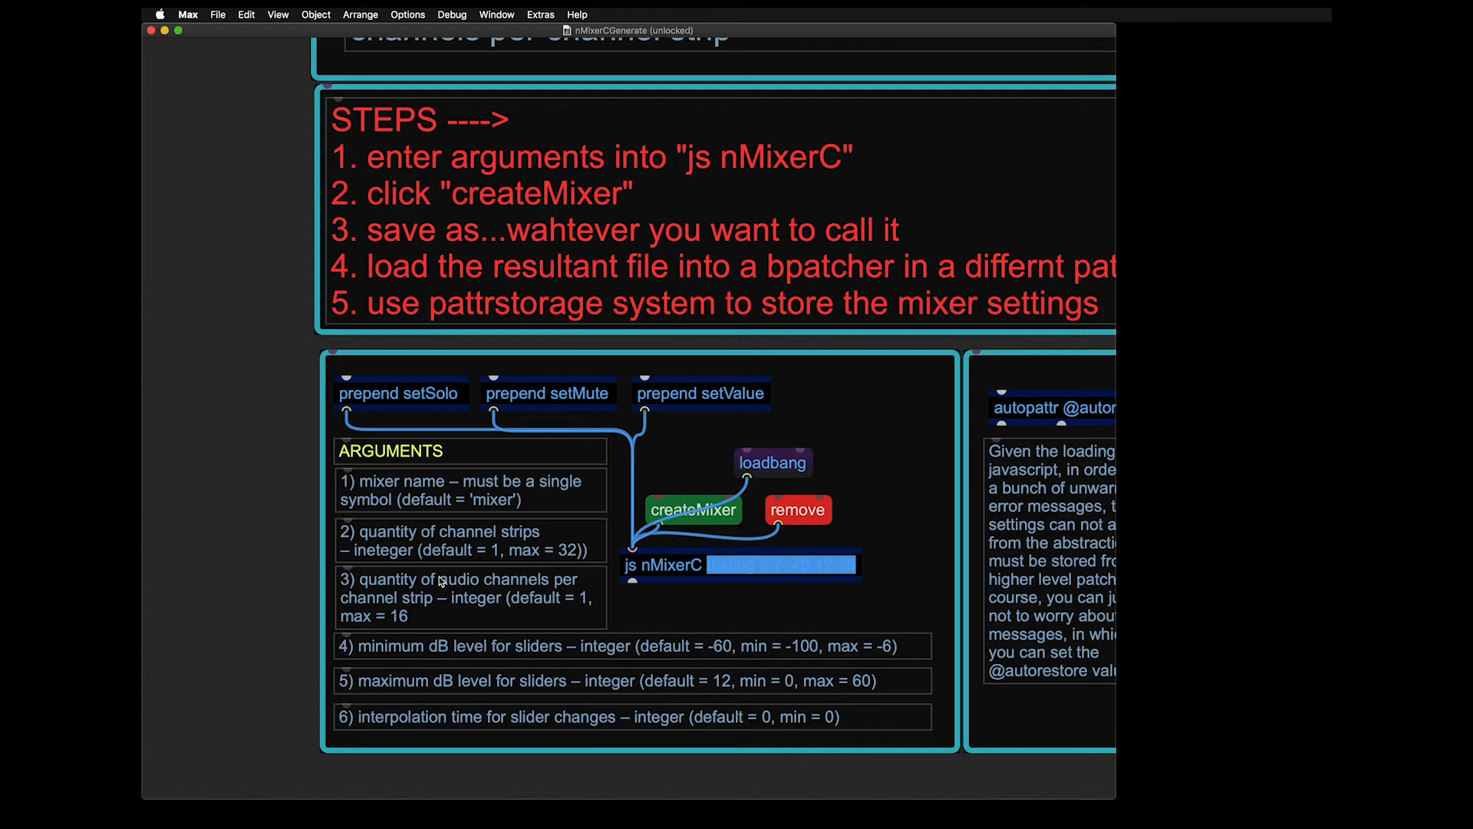
text(test)
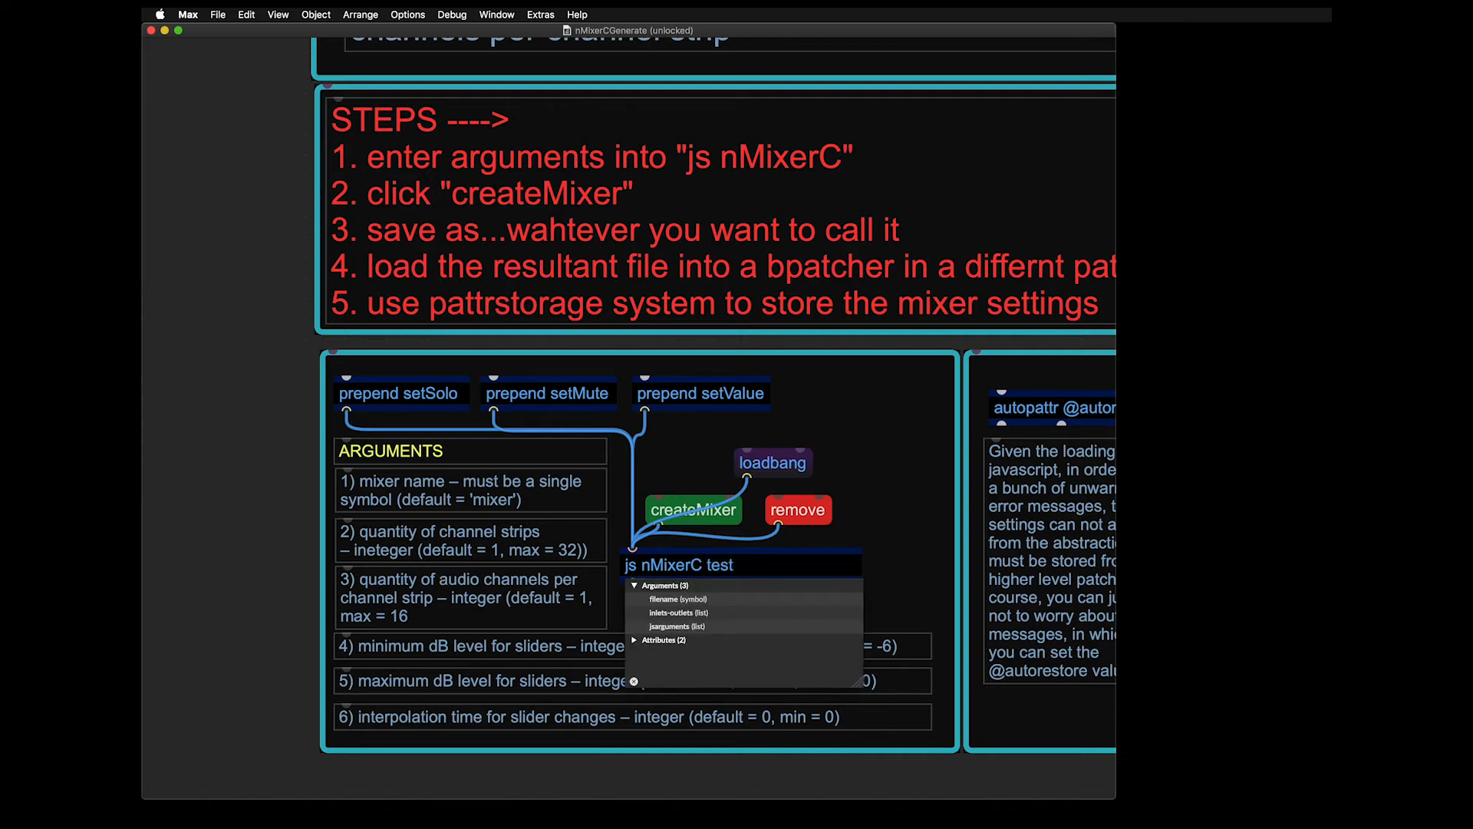
text( 8 2)
text(-60 12)
text(25)
click(873, 463)
Lock the patch and generate the mixer, then remove it and generate it again
key(super+e)
key(super+minus)
key(super+minus)
key(super+minus)
key(super+minus)
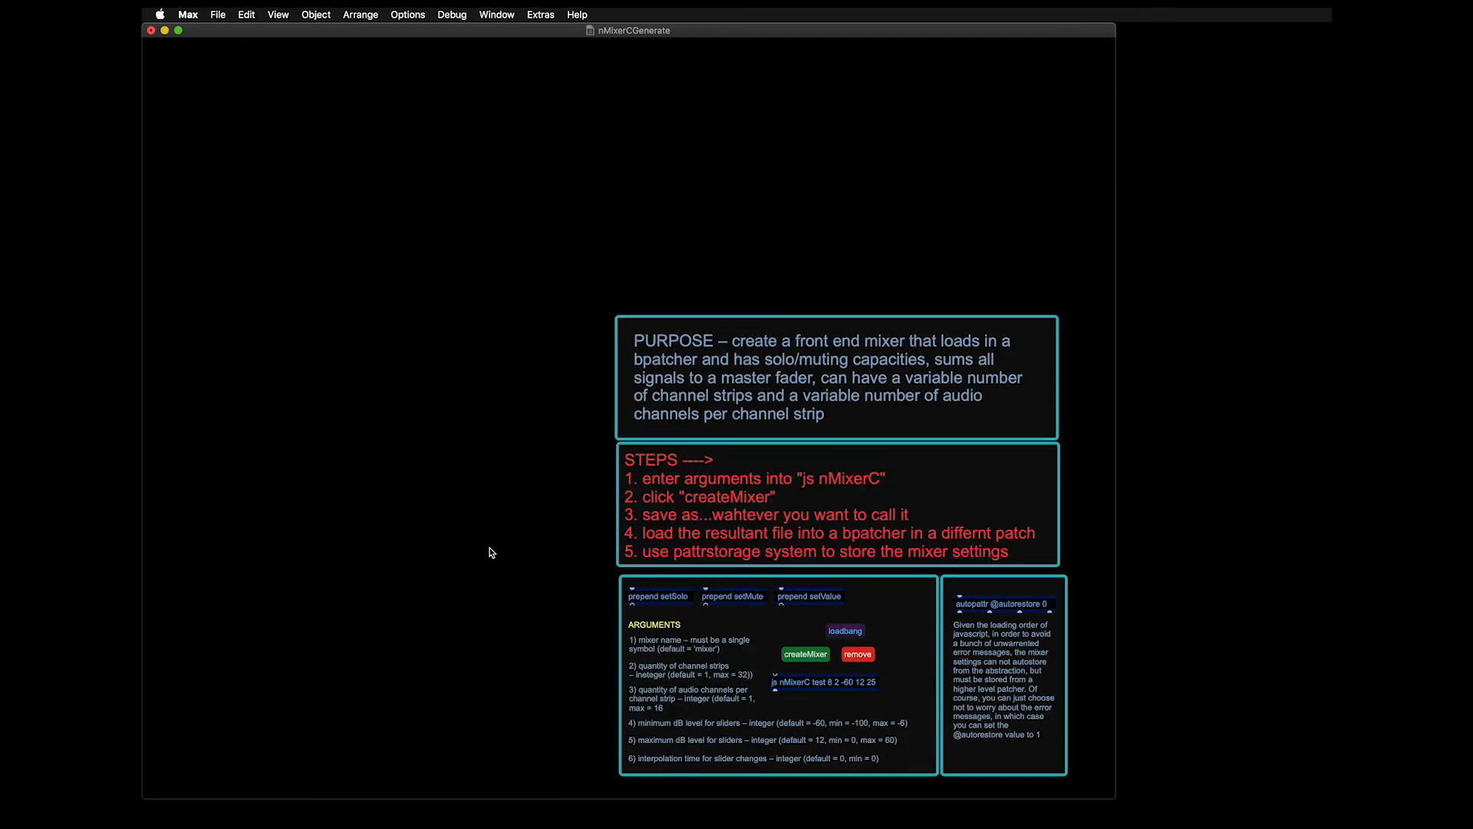
click(805, 654)
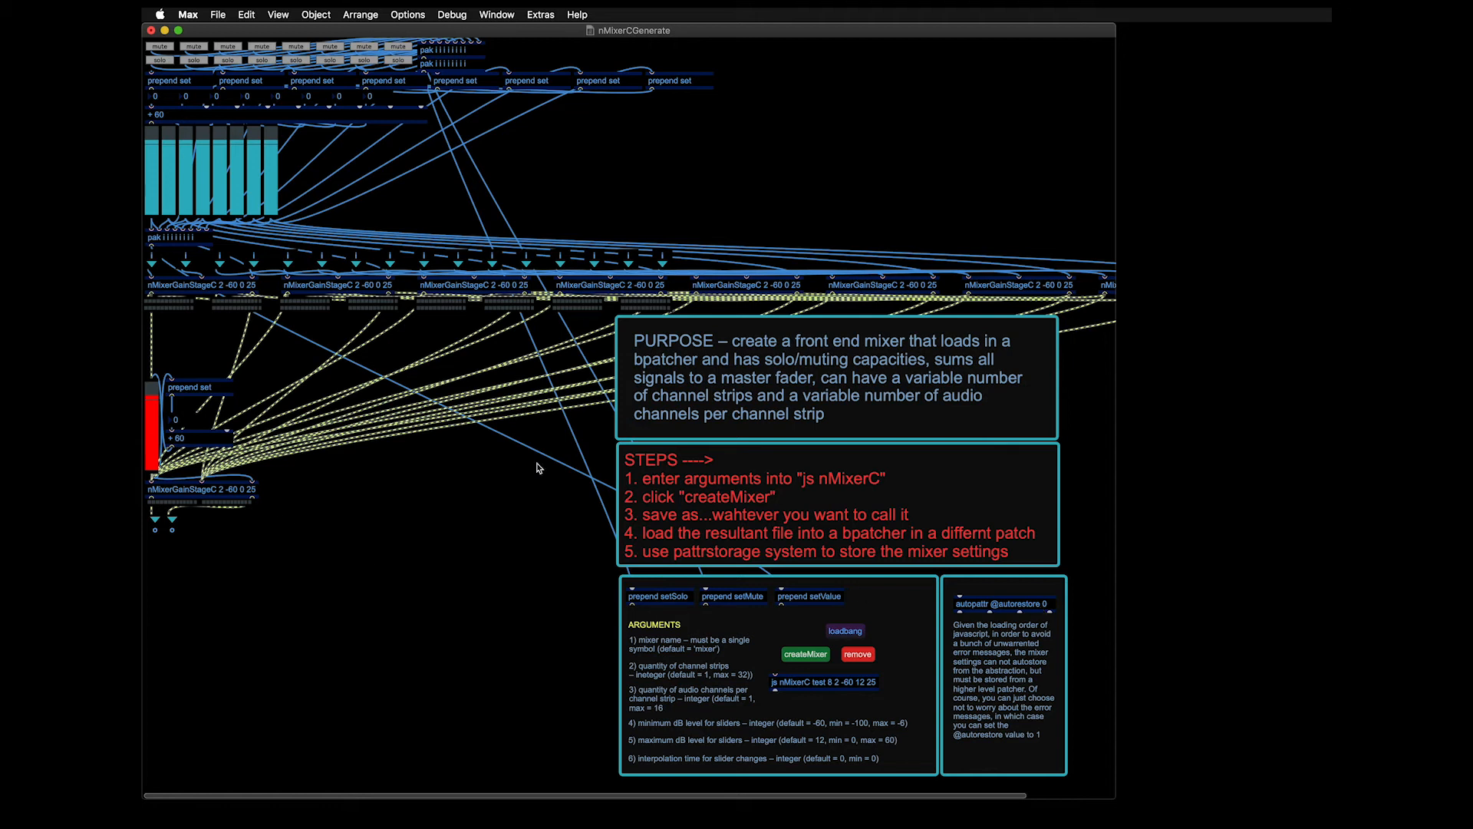
click(859, 654)
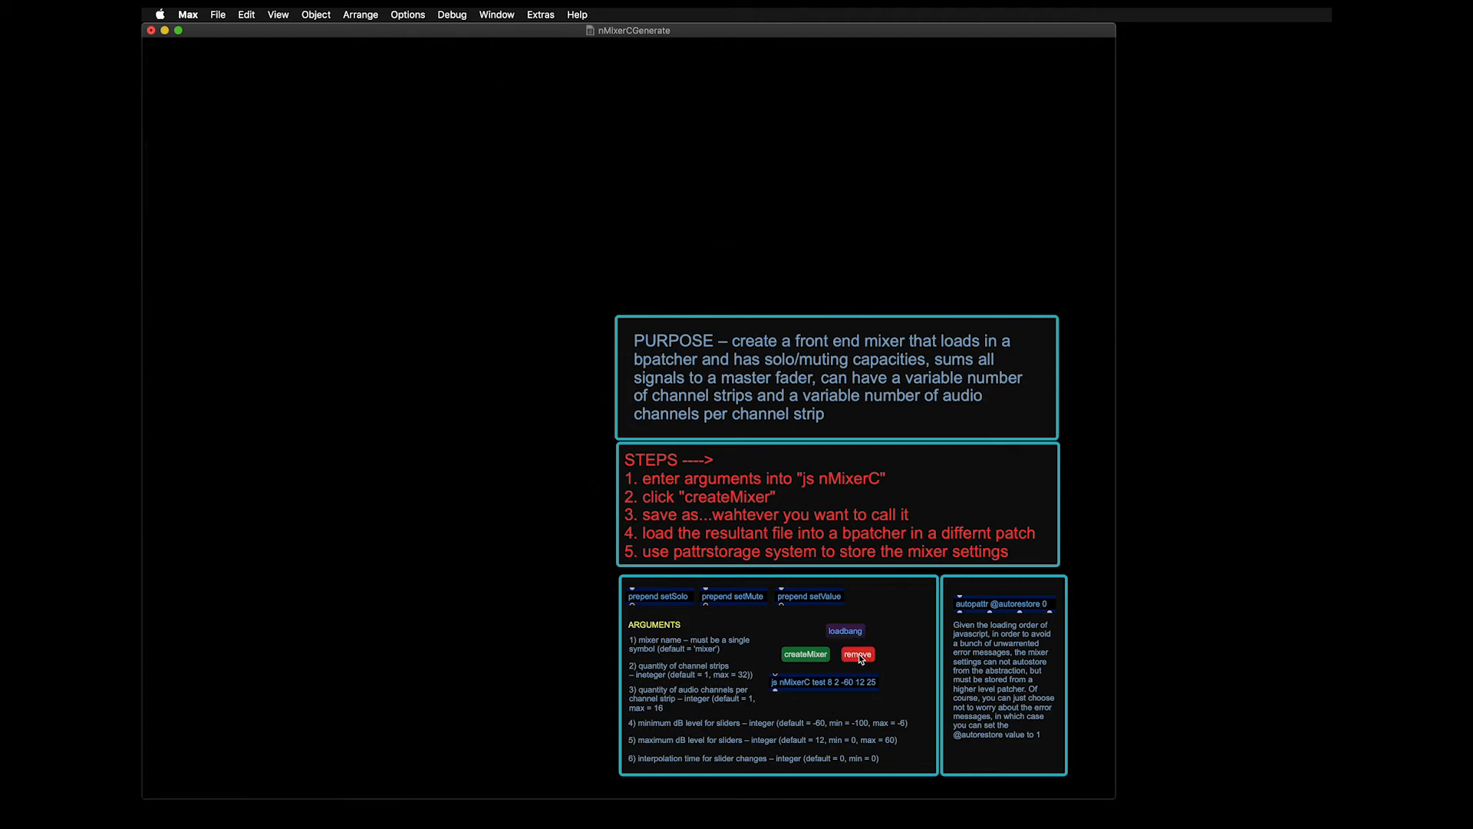
click(807, 658)
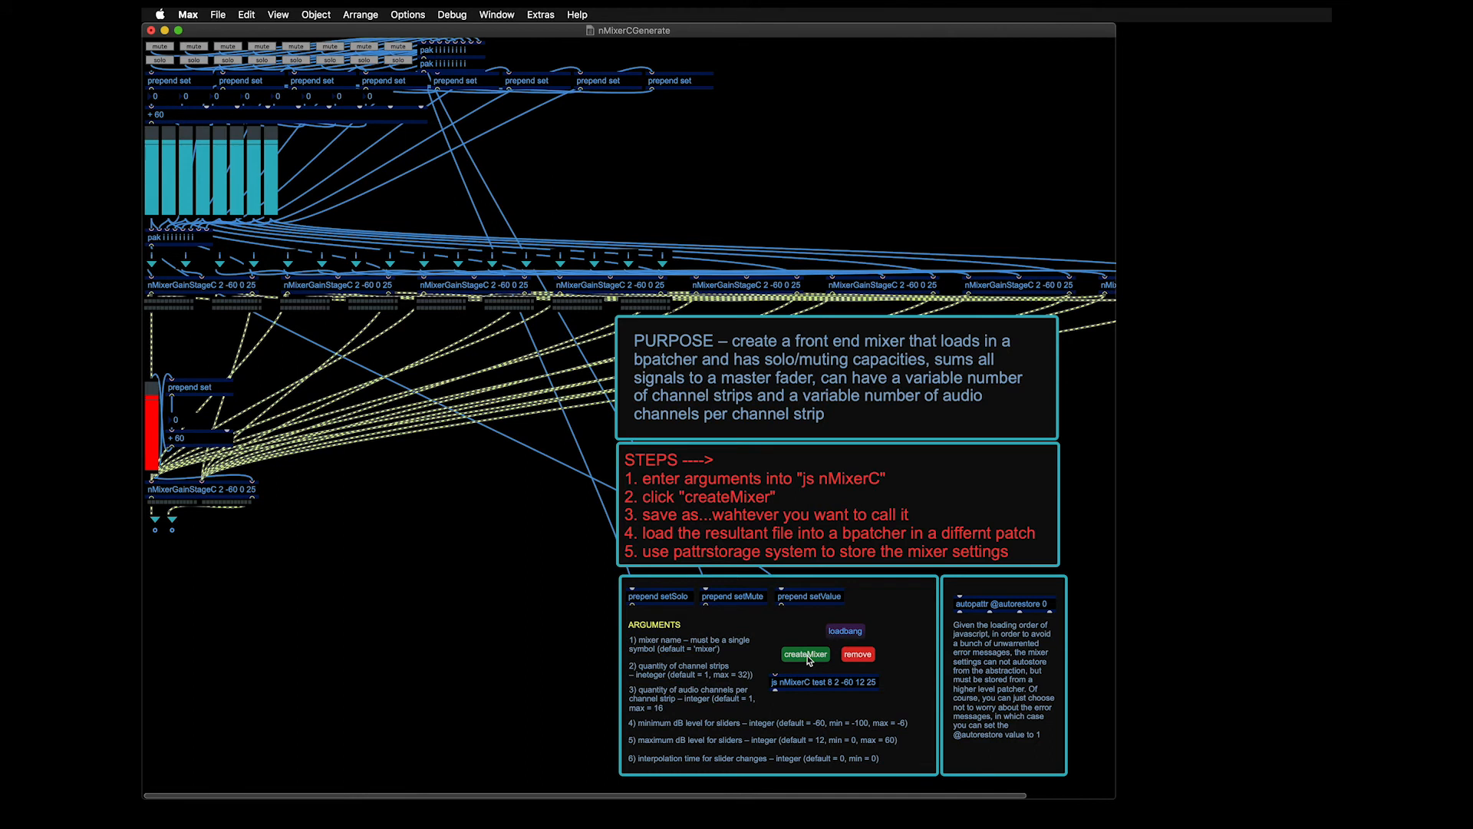
Save the patch with the generated mixer as mixerTest in the nMixer folder
key(super+shift+s)
text(mixerTest)
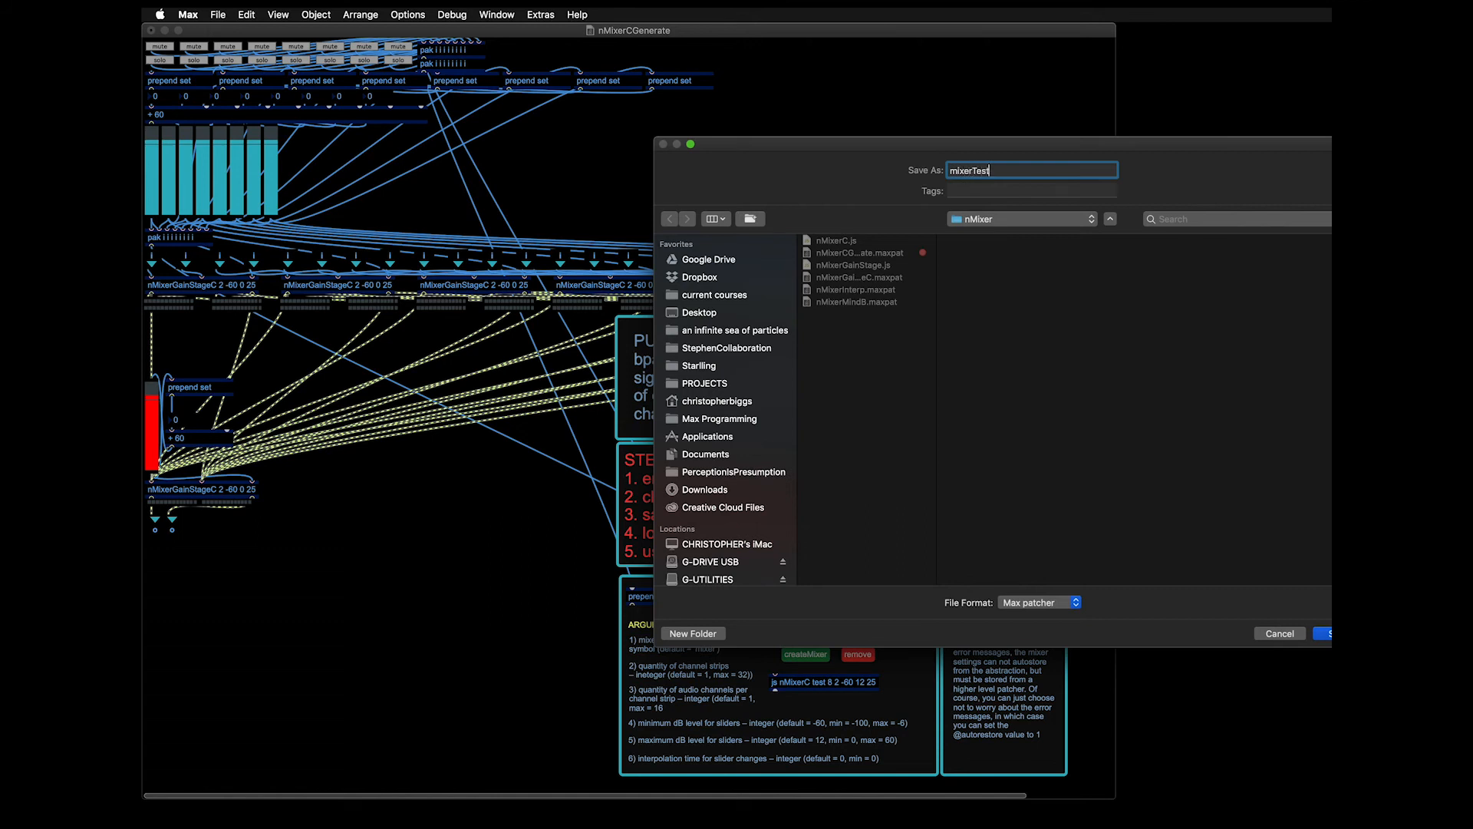
key(Return)
Create a new patcher and add a bpatcher object to it
key(super+n)
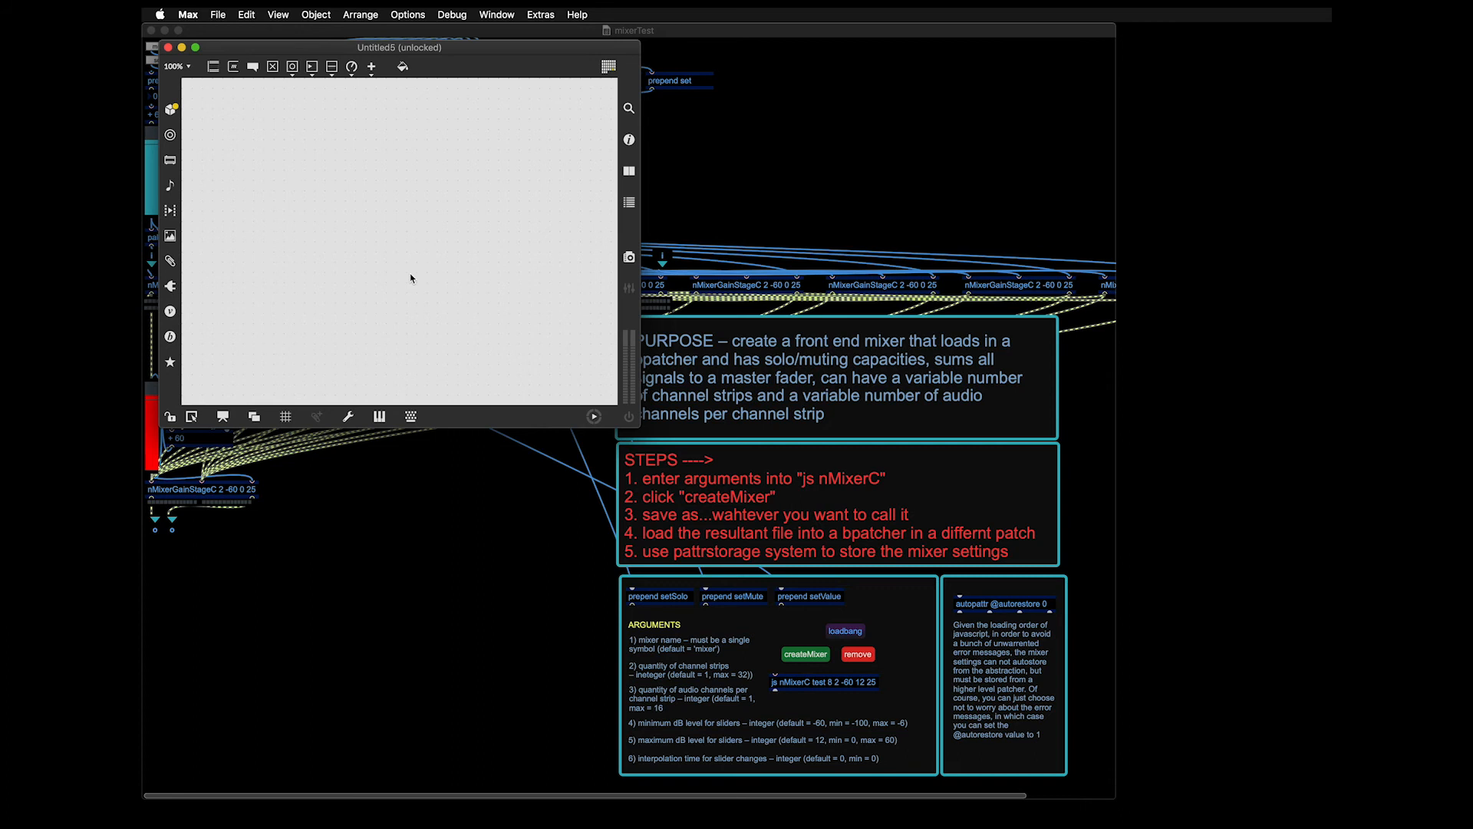
key(n)
click(419, 239)
click(325, 162)
Load mixerTest.maxpat as the bpatcher's patcher file and enlarge the bpatcher to fit all eight channel strips and the master fader
key(super+i)
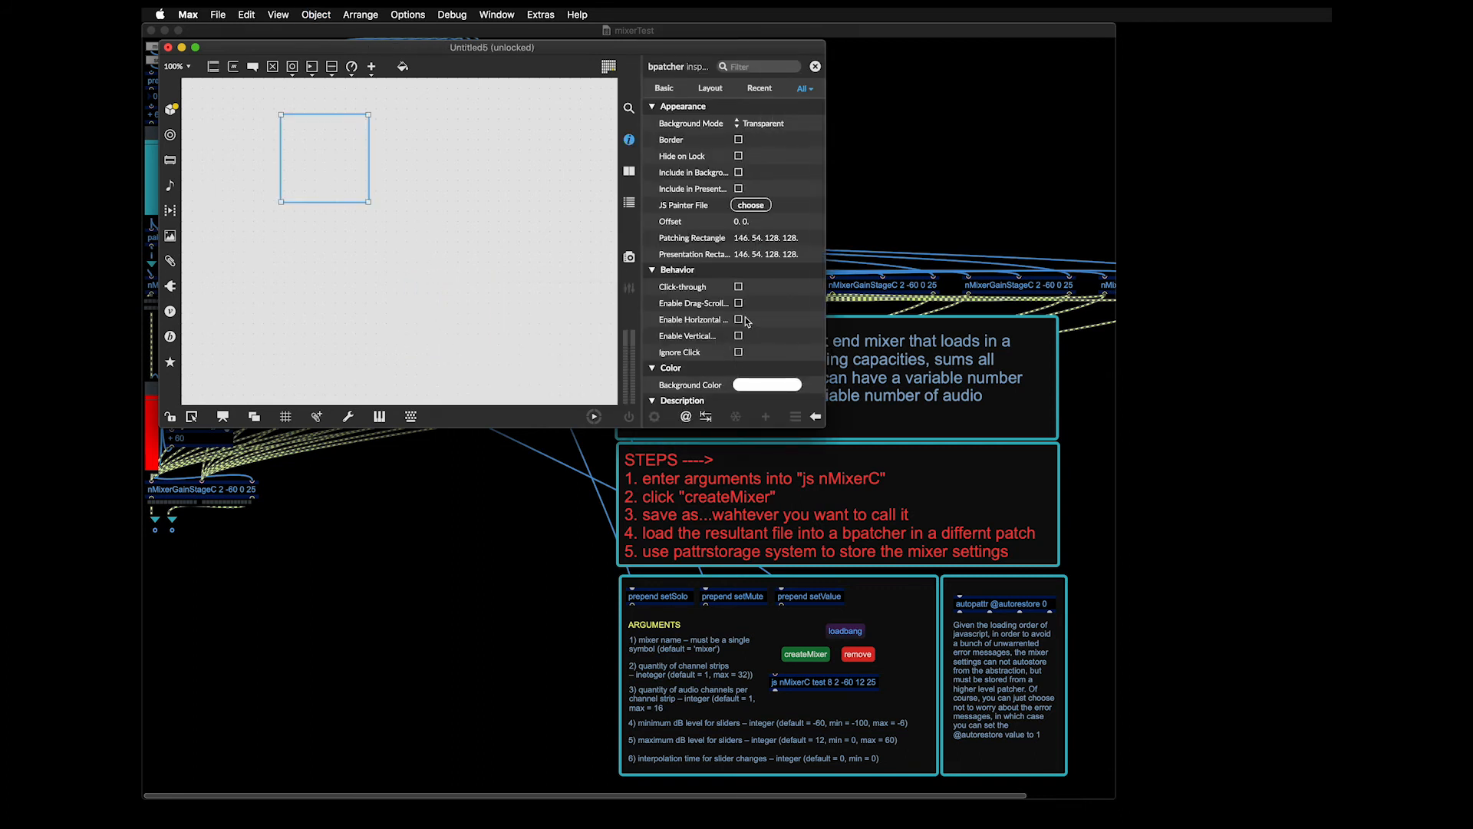
scroll(721, 322, down, 5)
click(751, 365)
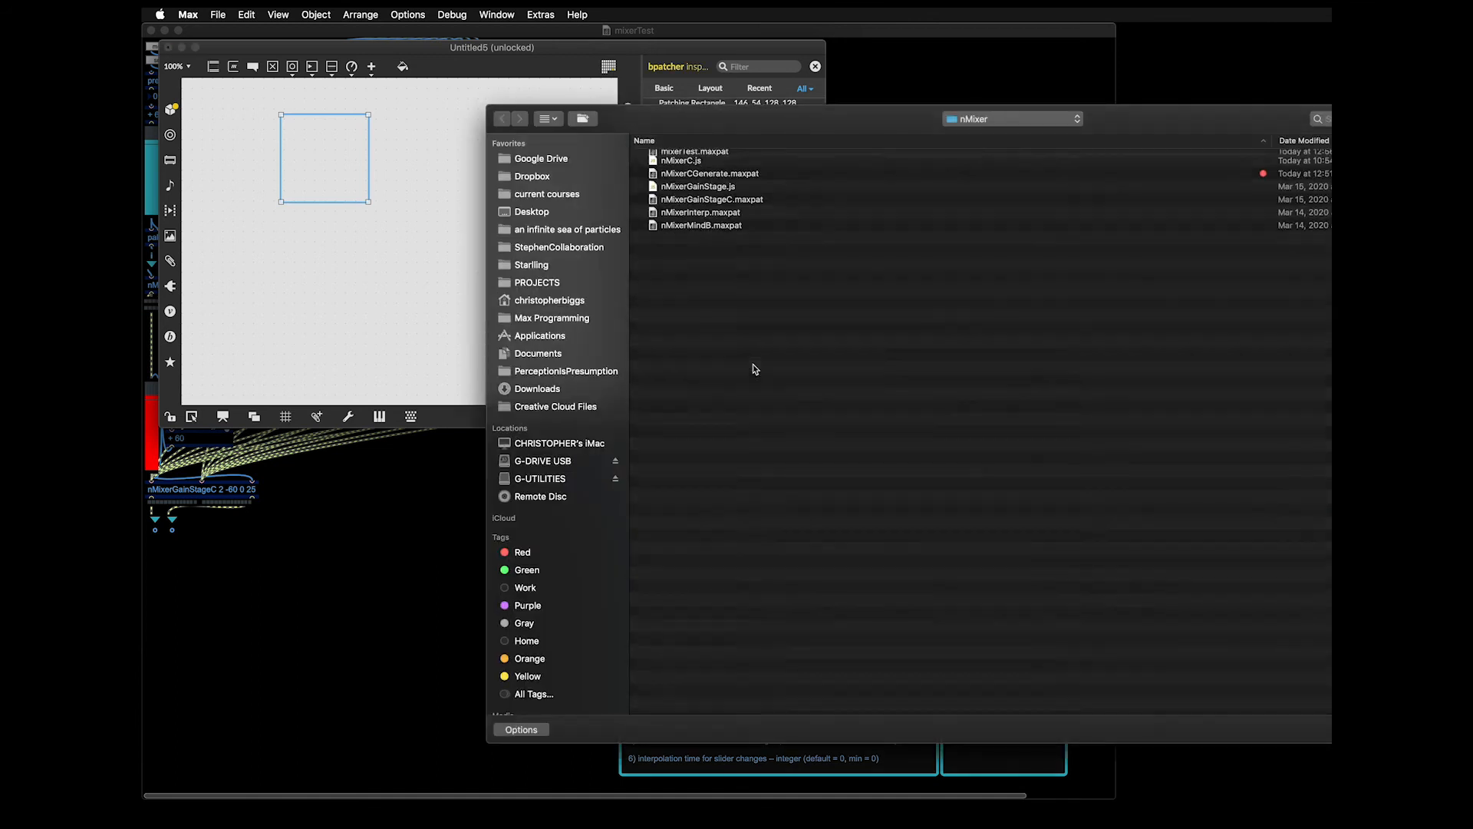
click(763, 158)
double_click(764, 158)
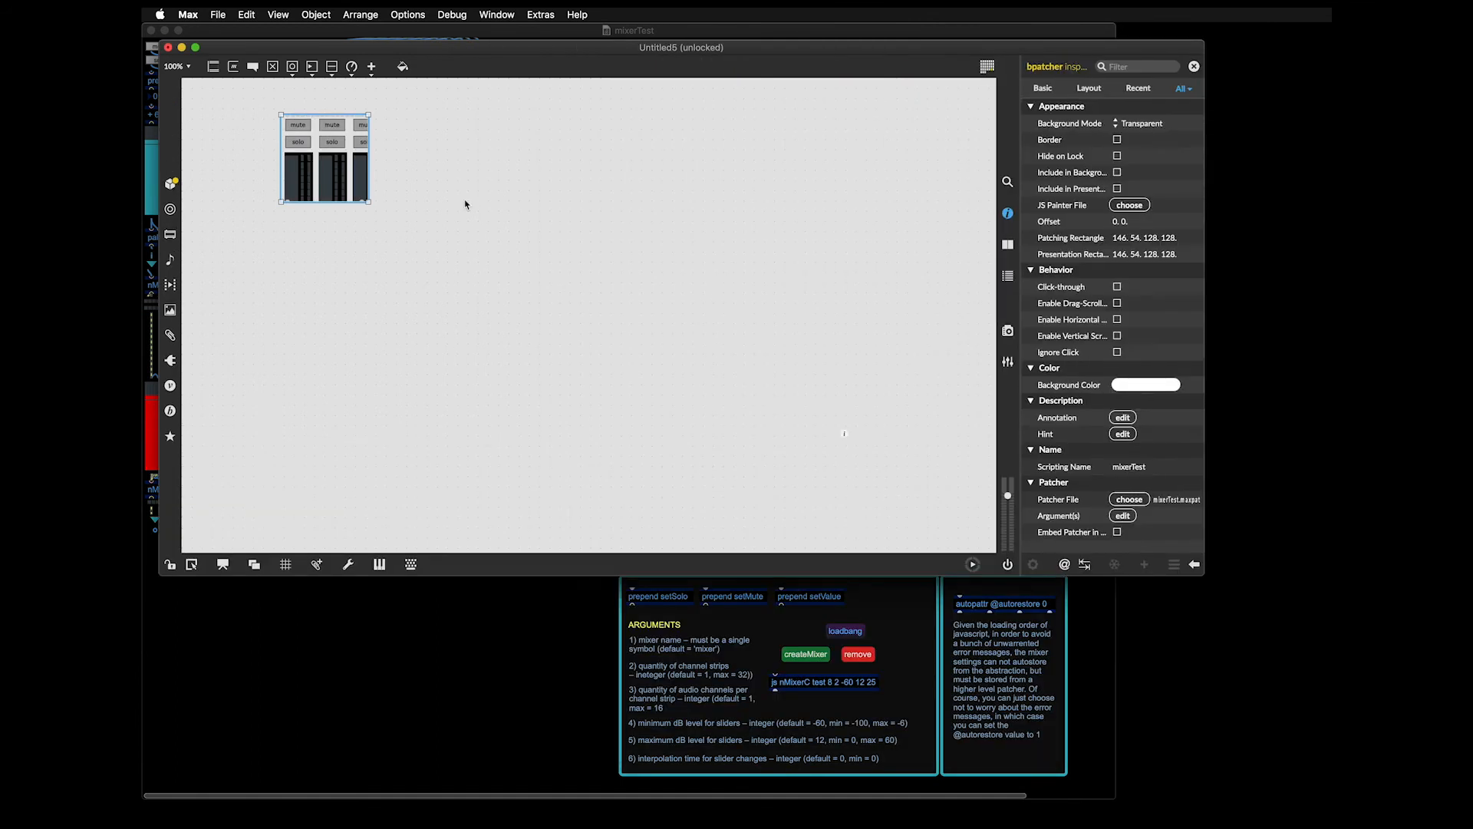
drag(353, 165, 612, 339)
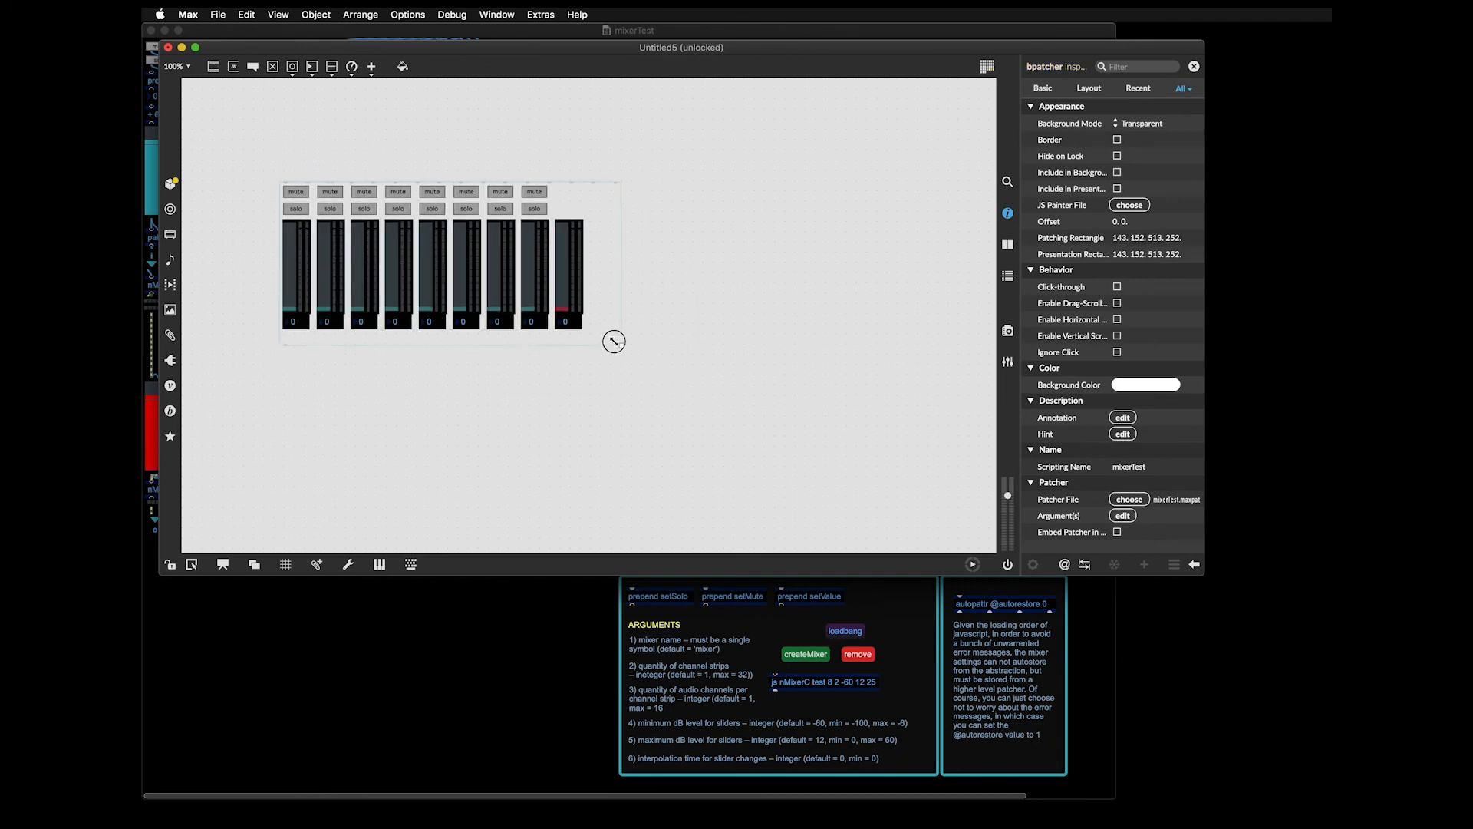
click(664, 379)
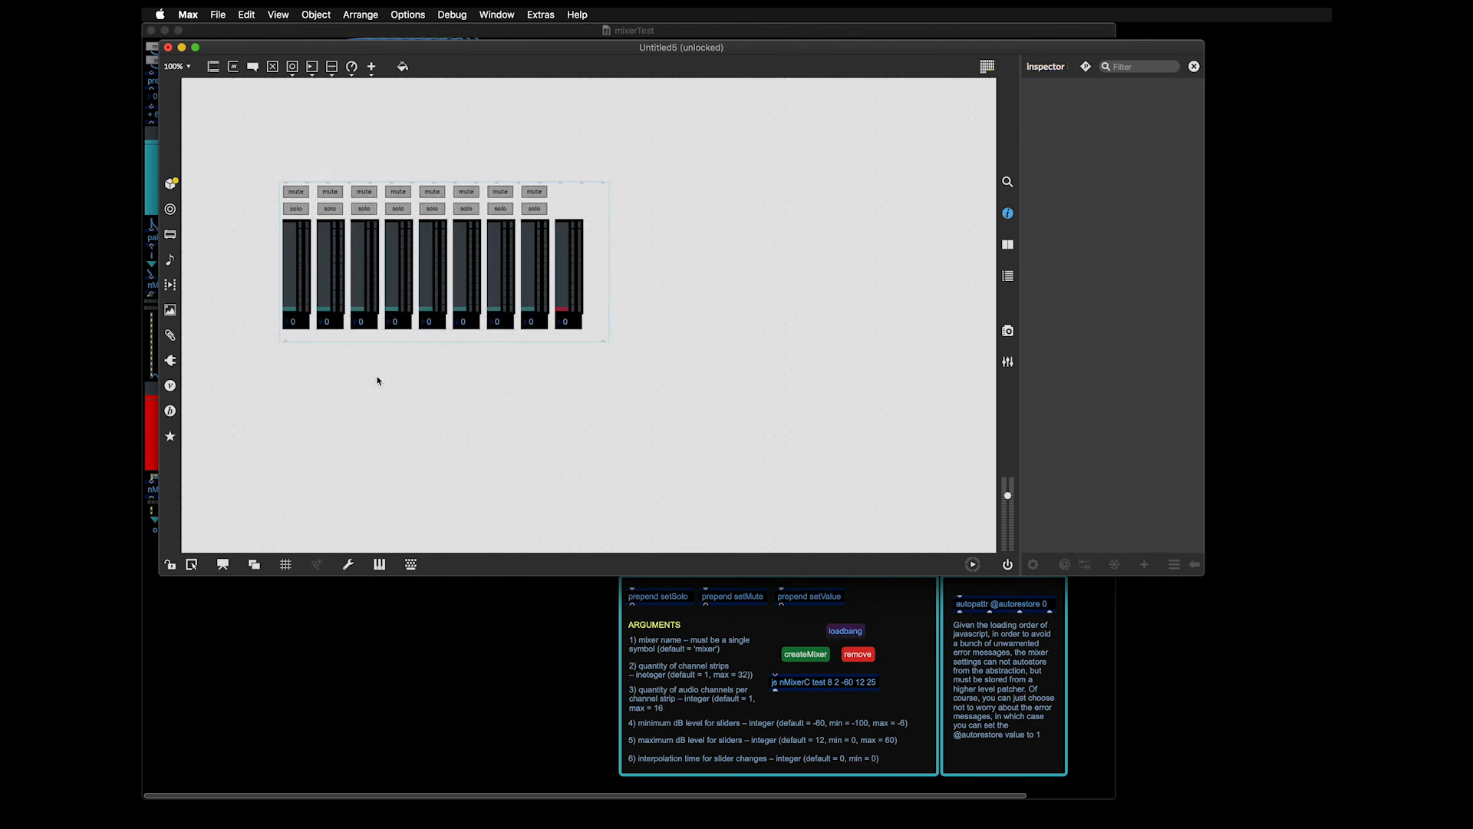
Add an autopattr object beside the mixer bpatcher
click(766, 286)
text(nau)
key(BackSpace)
key(BackSpace)
key(BackSpace)
Add a pattrstorage object just above the autopattr object
click(718, 223)
text(nnp)
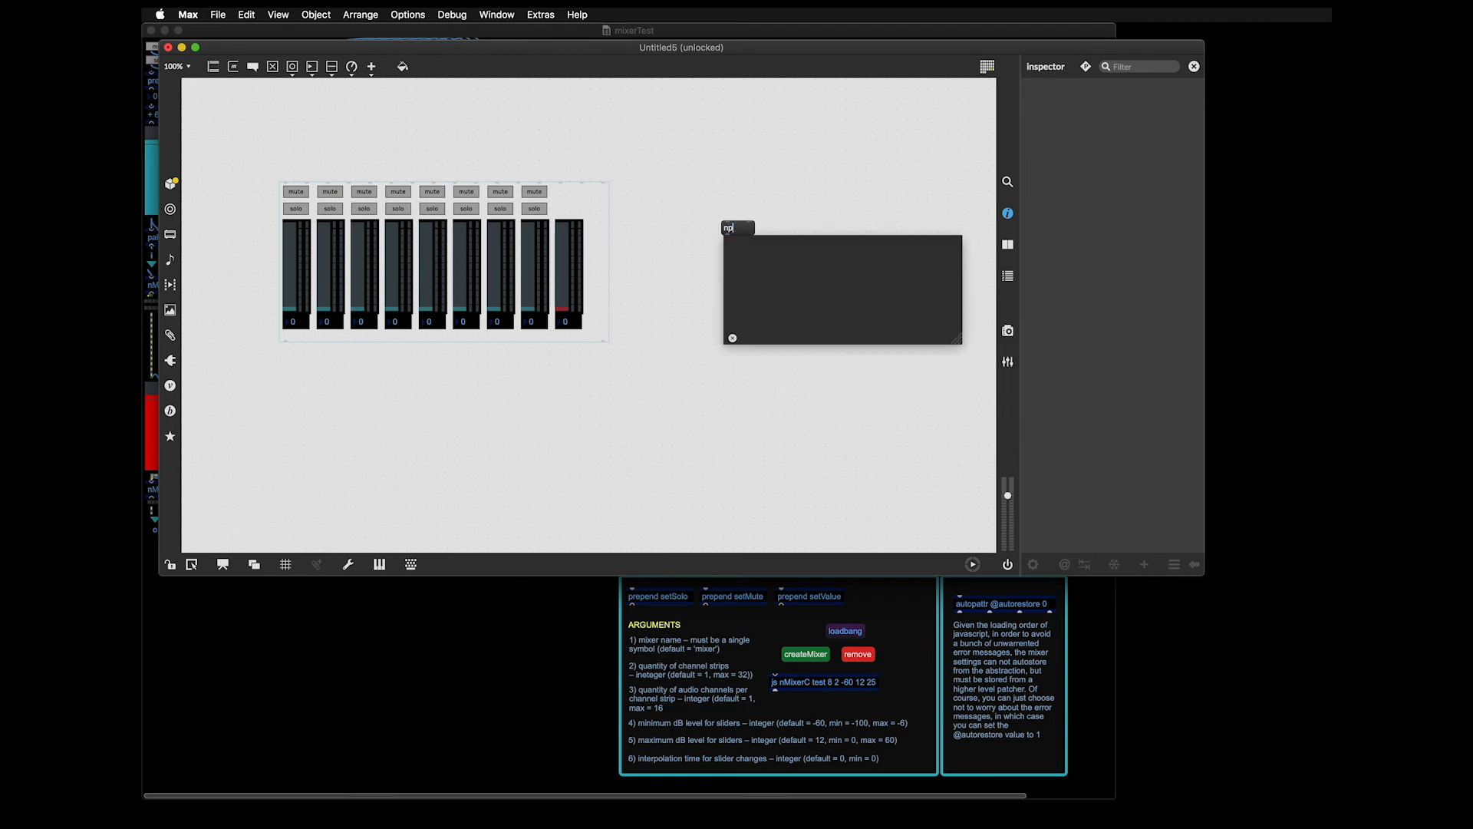
key(BackSpace)
key(BackSpace)
click(743, 255)
text(npattr)
click(759, 203)
click(756, 258)
double_click(755, 259)
text(stor)
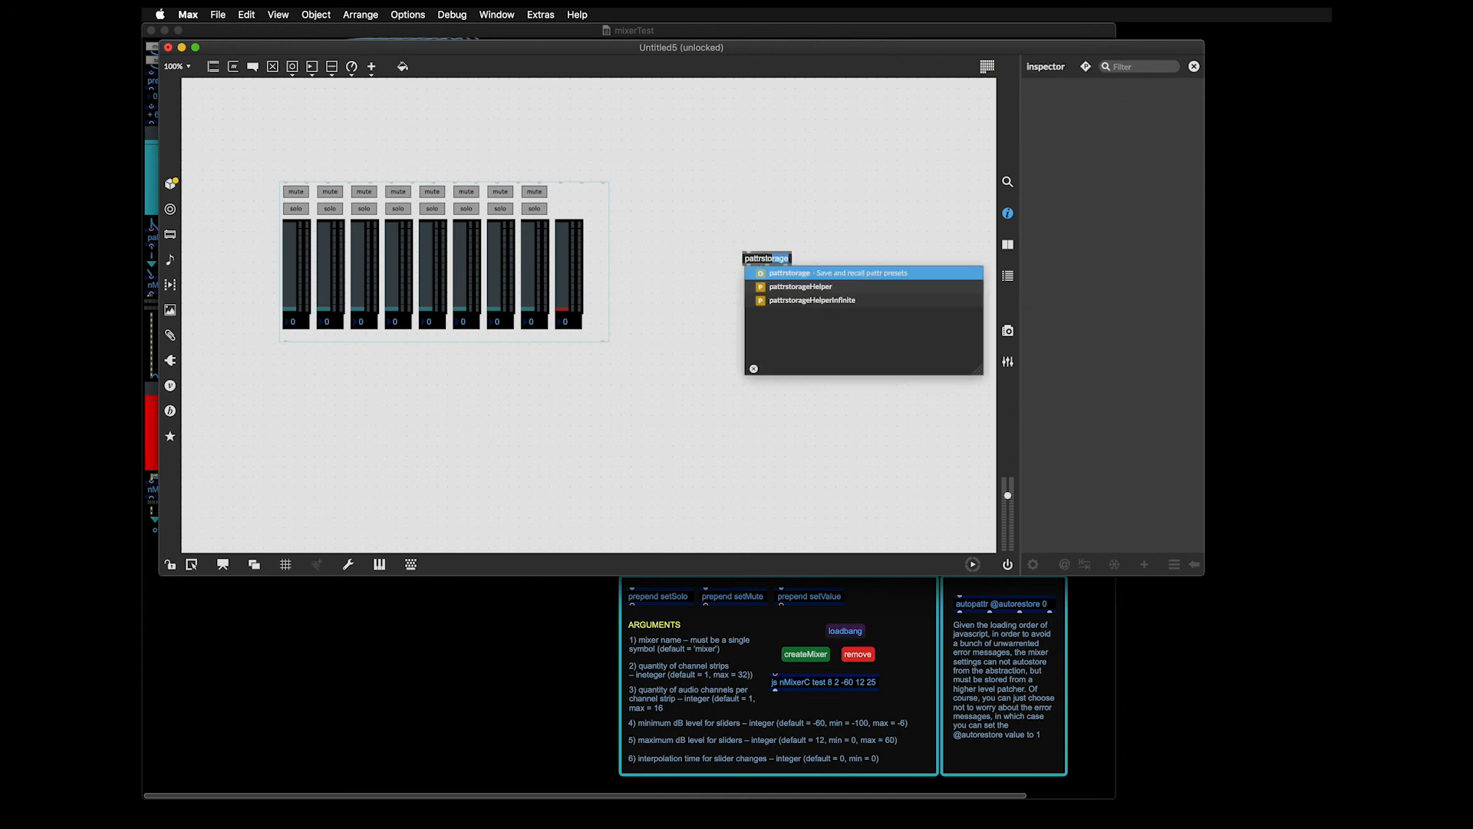
key(Return)
Lock the patch and set the fifth and sixth channel faders to about -14 and -12 dB
key(super+e)
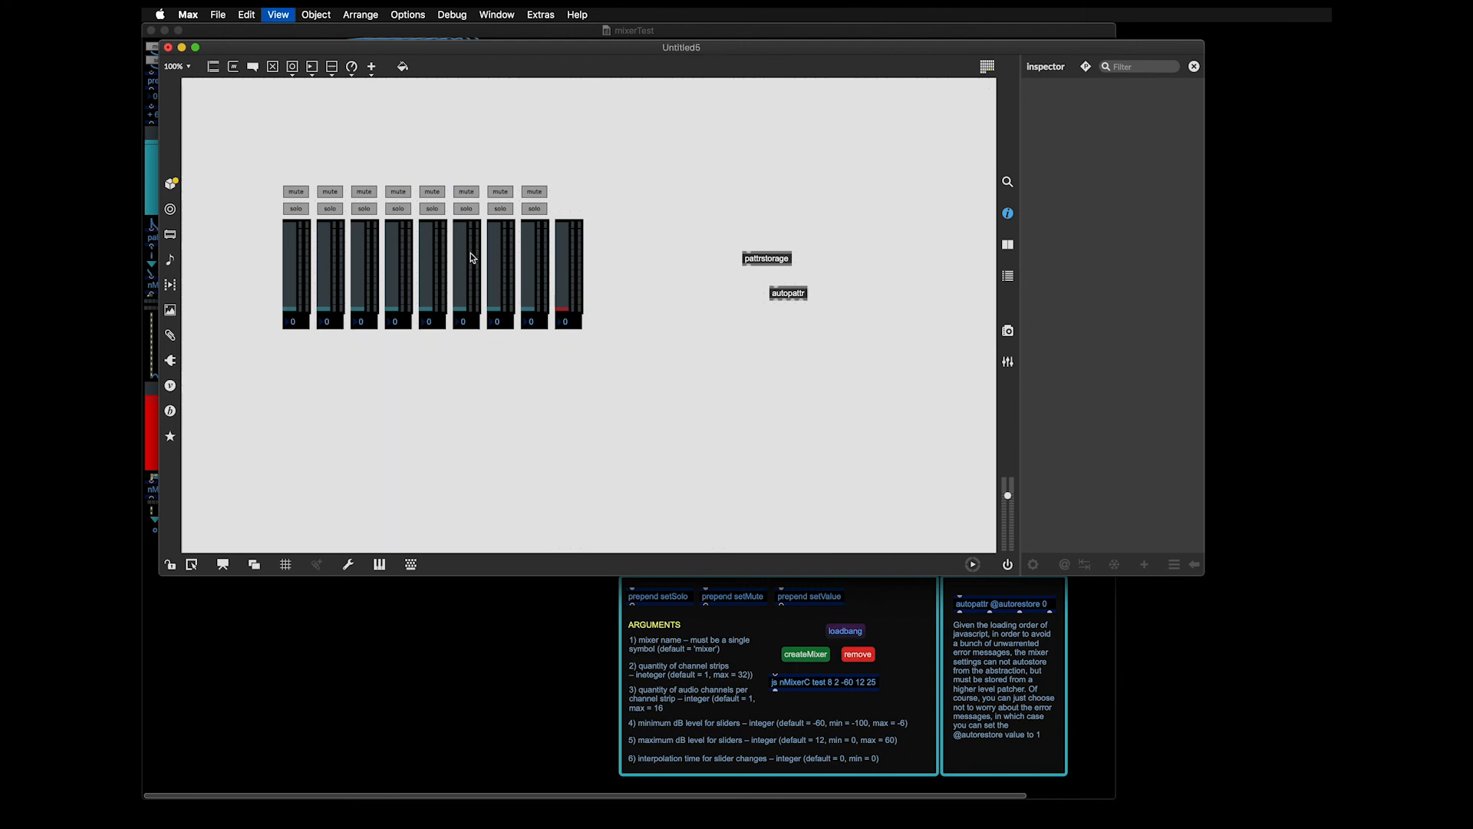
click(460, 294)
drag(460, 294, 425, 252)
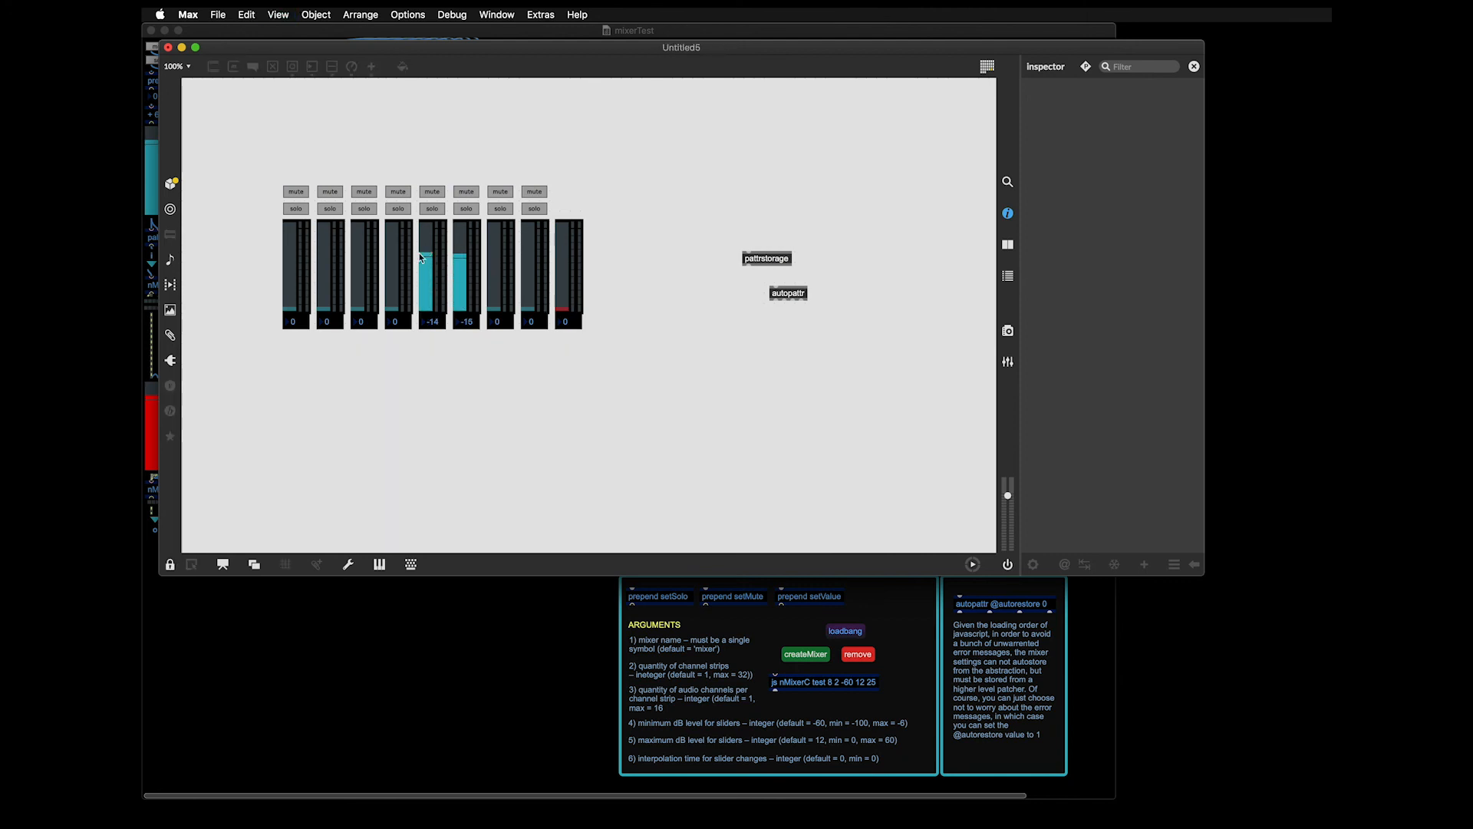
Try the solo and mute toggles on channels six to eight of the mixer
click(474, 210)
click(501, 209)
click(500, 209)
click(500, 192)
click(533, 192)
click(500, 192)
click(534, 192)
Set the seventh and eighth channel faders to about -24 and -17 dB and the master fader to about 1 dB
drag(533, 244, 478, 265)
drag(568, 303, 566, 228)
Try muting the fifth channel and soloing the third and fourth channels, and turn each toggle off again
click(432, 192)
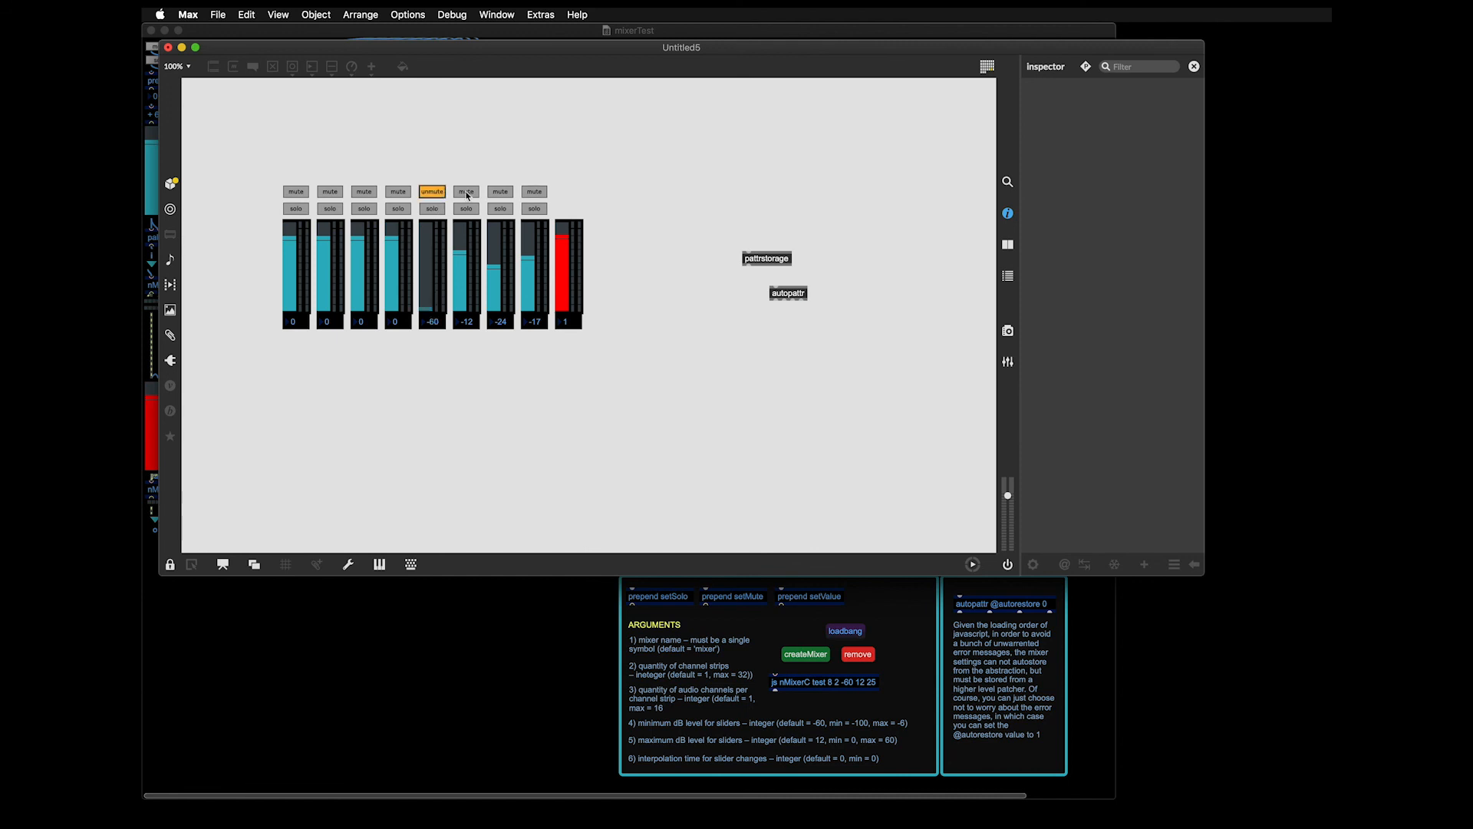
click(432, 192)
click(398, 209)
click(363, 209)
click(398, 209)
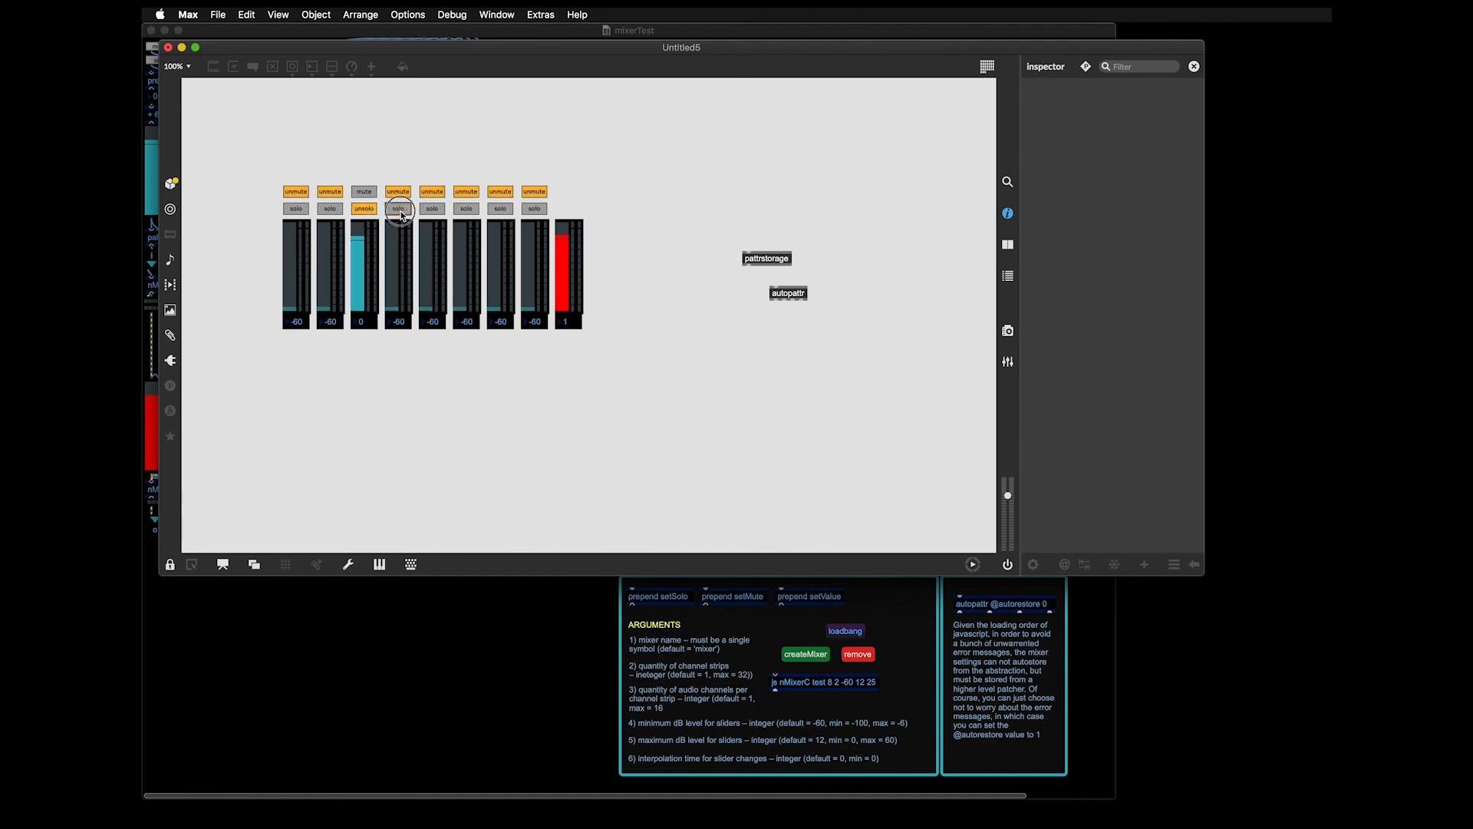
click(360, 211)
Unlock the new patch containing the mixer bpatcher for editing
click(338, 165)
key(super+e)
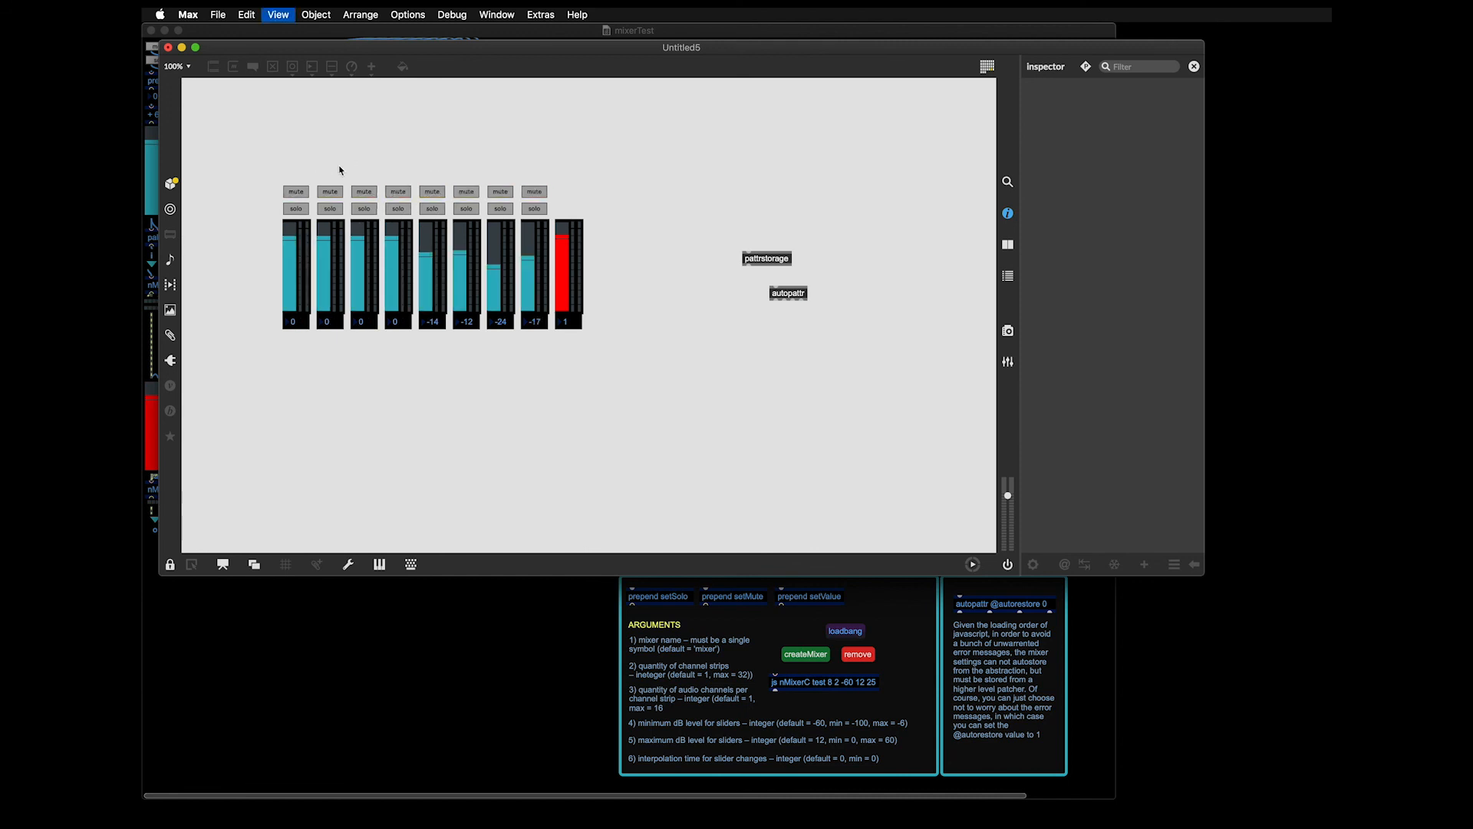